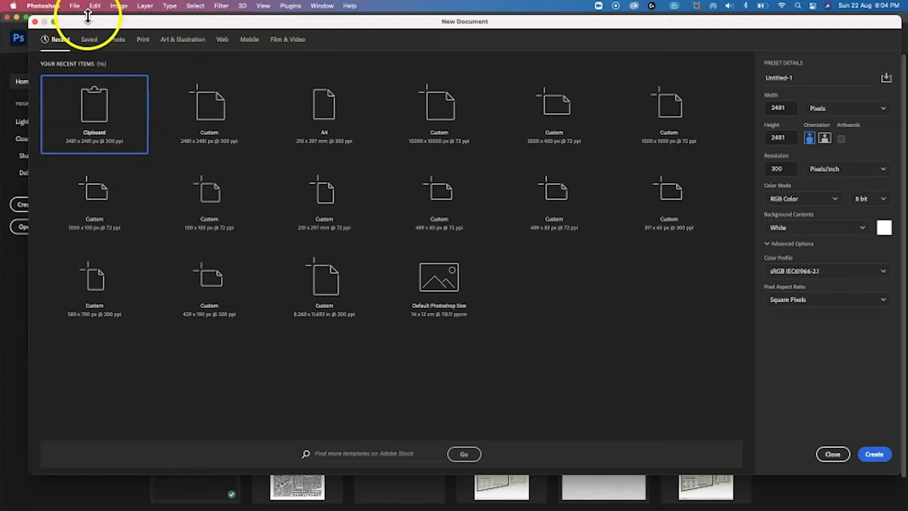
Step: Open the taco photo 1371603491866.jpeg from the Desktop
{"action": "left_click", "coordinate": [74, 5]}
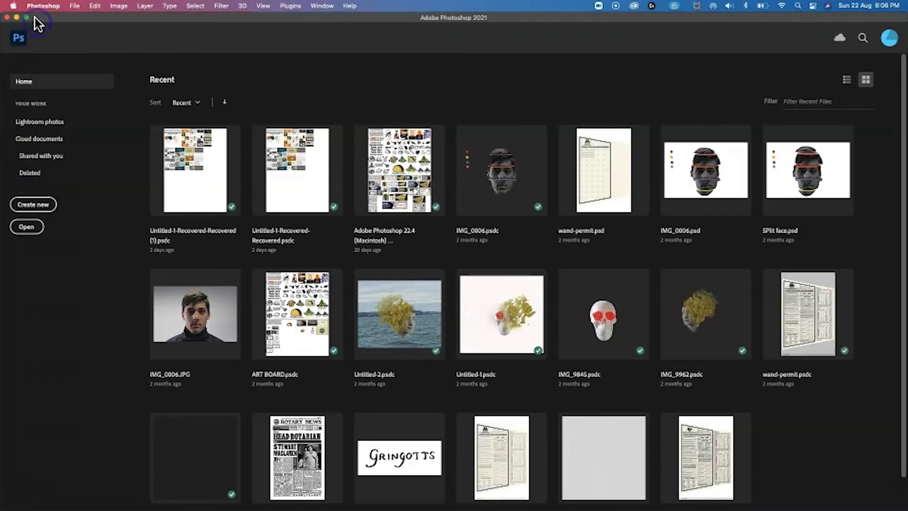
{"action": "left_click", "coordinate": [35, 22]}
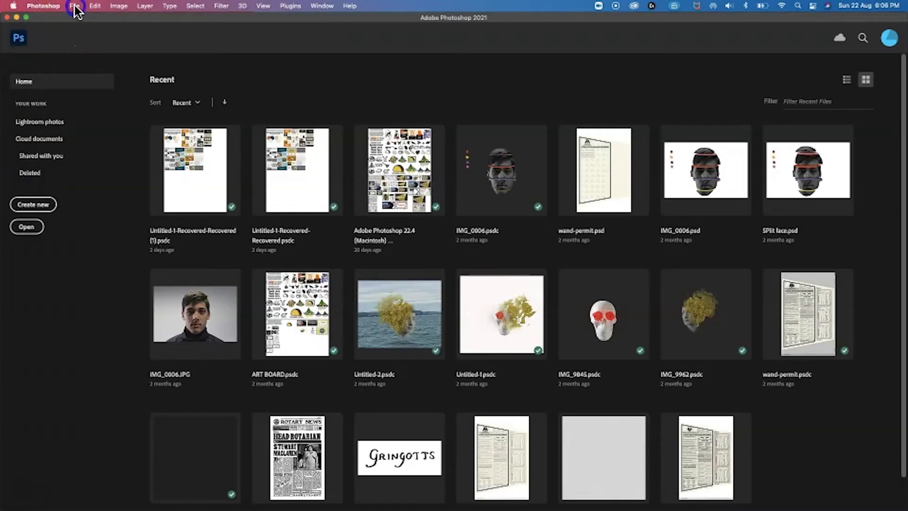
{"action": "left_click", "coordinate": [75, 9]}
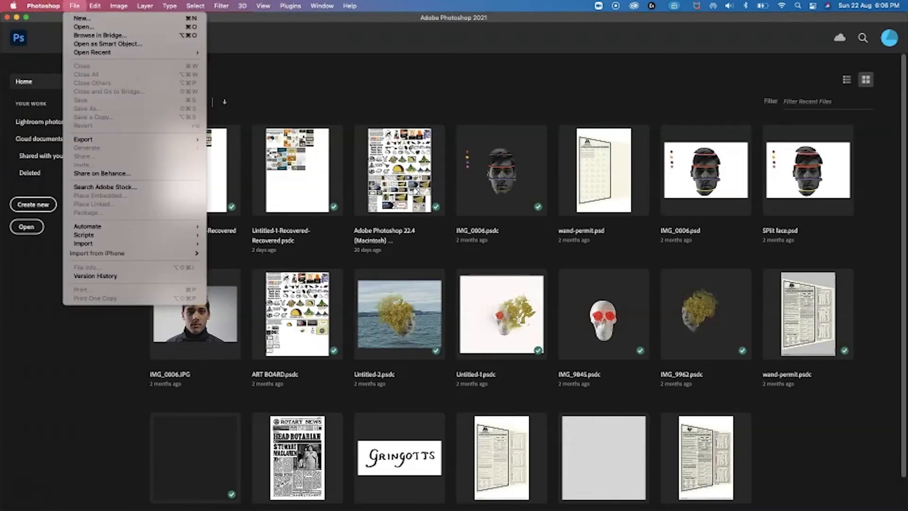
{"action": "left_click", "coordinate": [80, 26]}
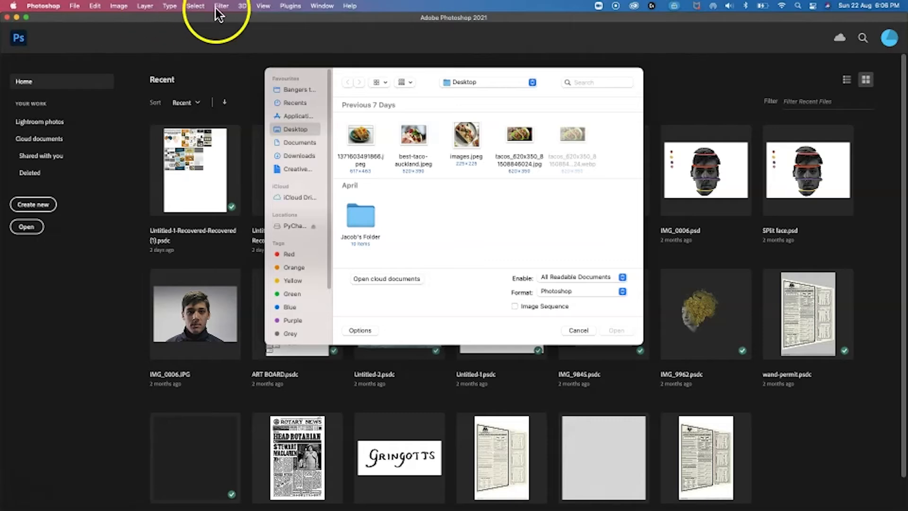
{"action": "left_click", "coordinate": [377, 125]}
{"action": "left_click", "coordinate": [358, 138]}
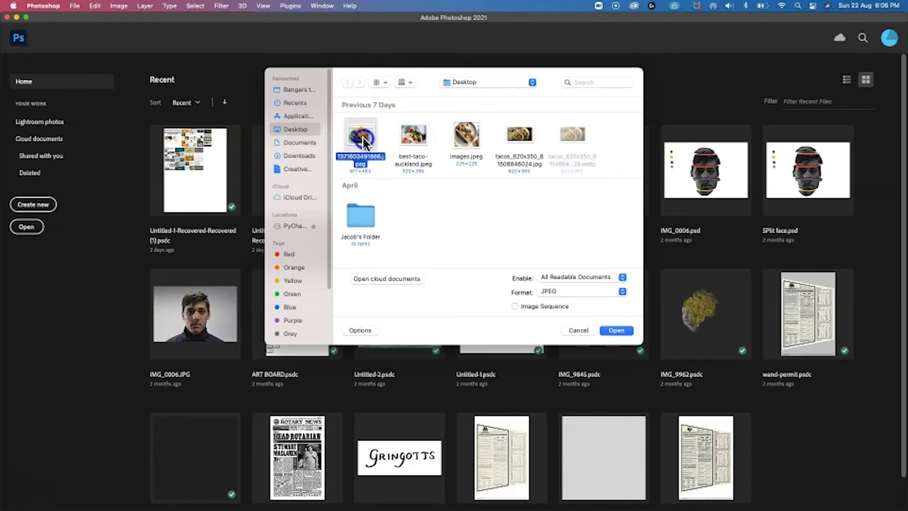
{"action": "double_click", "coordinate": [364, 138]}
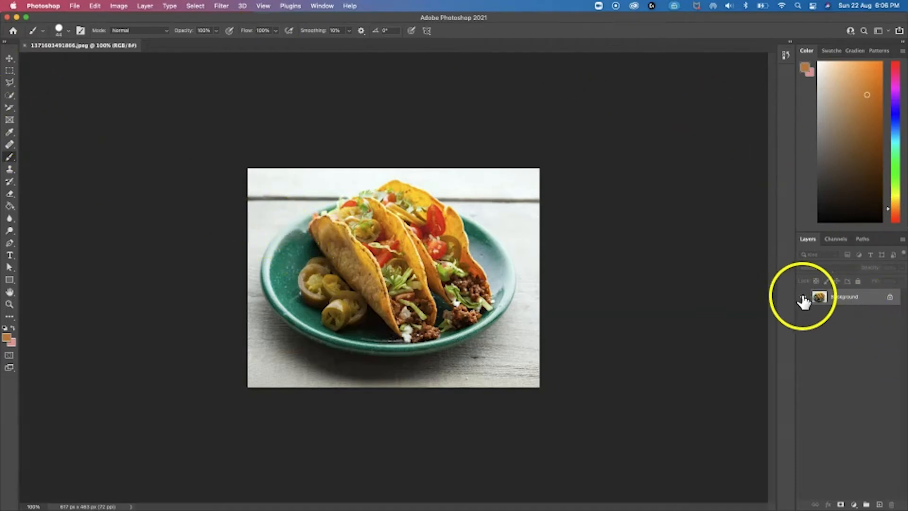
Step: Unlock the Background layer and erase the entire right side of the taco photo down to transparency with the Eraser tool
{"action": "left_click", "coordinate": [890, 297]}
{"action": "left_click", "coordinate": [24, 486]}
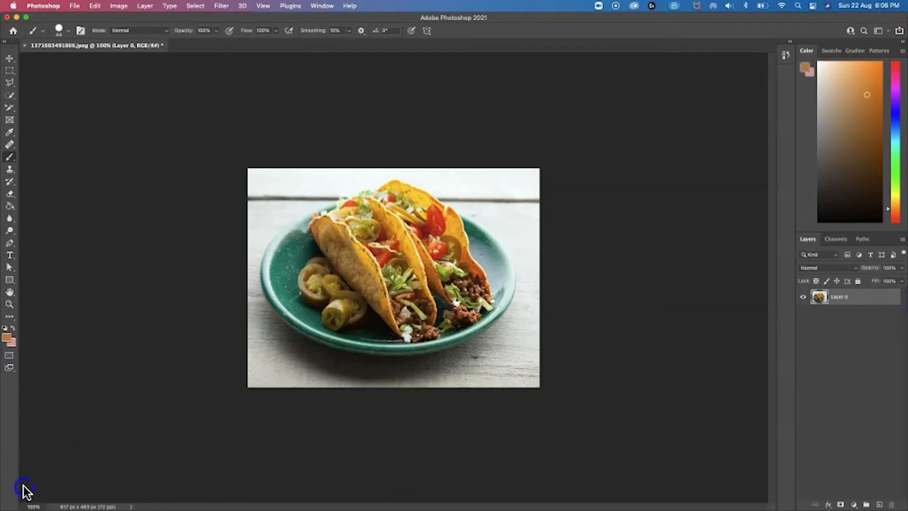
{"action": "left_click", "coordinate": [11, 194]}
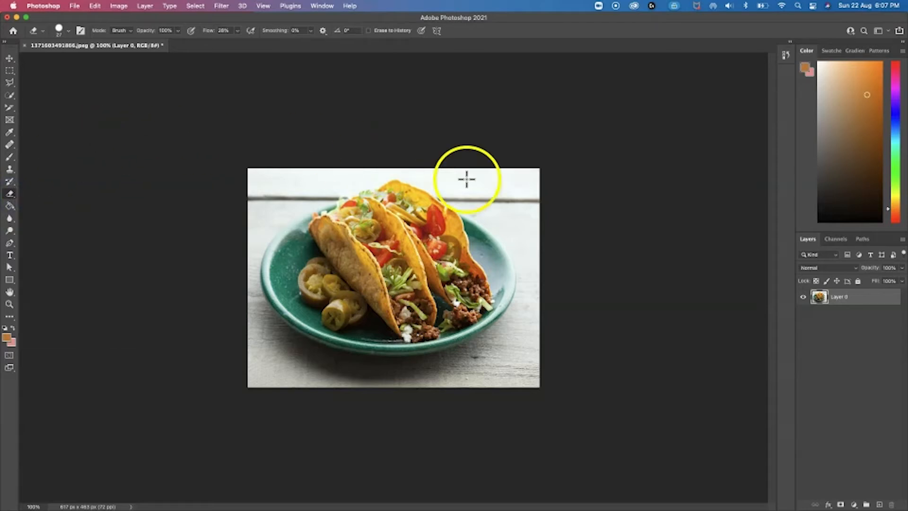
{"action": "mouse_move", "coordinate": [517, 184]}
{"action": "left_mouse_down"}
{"action": "mouse_move", "coordinate": [531, 214]}
{"action": "mouse_move", "coordinate": [513, 180]}
{"action": "mouse_move", "coordinate": [529, 147]}
{"action": "mouse_move", "coordinate": [550, 169]}
{"action": "mouse_move", "coordinate": [541, 189]}
{"action": "mouse_move", "coordinate": [453, 131]}
{"action": "mouse_move", "coordinate": [482, 162]}
{"action": "mouse_move", "coordinate": [522, 170]}
{"action": "mouse_move", "coordinate": [428, 146]}
{"action": "mouse_move", "coordinate": [497, 193]}
{"action": "mouse_move", "coordinate": [384, 125]}
{"action": "mouse_move", "coordinate": [522, 221]}
{"action": "mouse_move", "coordinate": [483, 185]}
{"action": "mouse_move", "coordinate": [534, 240]}
{"action": "mouse_move", "coordinate": [471, 178]}
{"action": "mouse_move", "coordinate": [512, 226]}
{"action": "left_mouse_up"}
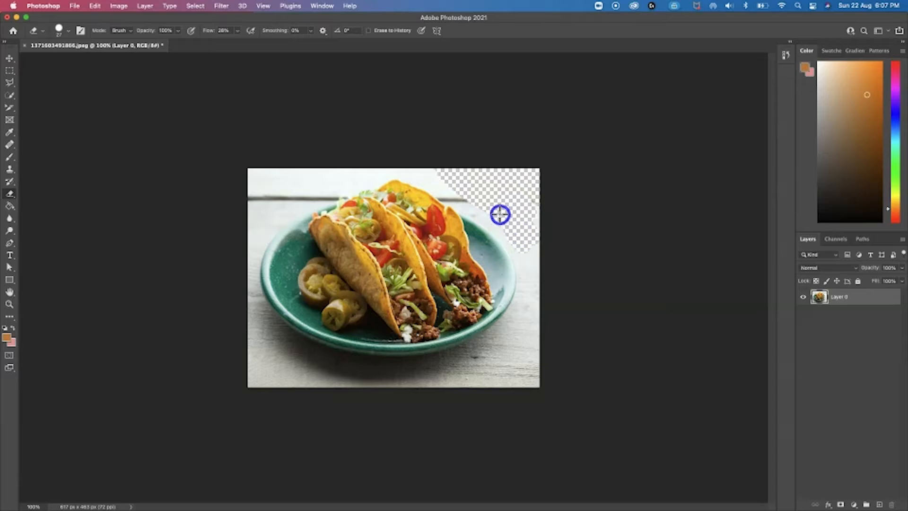
{"action": "mouse_move", "coordinate": [473, 254]}
{"action": "left_mouse_down"}
{"action": "mouse_move", "coordinate": [472, 314]}
{"action": "mouse_move", "coordinate": [482, 334]}
{"action": "mouse_move", "coordinate": [506, 332]}
{"action": "mouse_move", "coordinate": [504, 228]}
{"action": "mouse_move", "coordinate": [495, 223]}
{"action": "mouse_move", "coordinate": [497, 275]}
{"action": "mouse_move", "coordinate": [486, 241]}
{"action": "mouse_move", "coordinate": [494, 323]}
{"action": "mouse_move", "coordinate": [482, 305]}
{"action": "mouse_move", "coordinate": [488, 289]}
{"action": "mouse_move", "coordinate": [484, 309]}
{"action": "mouse_move", "coordinate": [499, 336]}
{"action": "mouse_move", "coordinate": [530, 345]}
{"action": "mouse_move", "coordinate": [499, 314]}
{"action": "mouse_move", "coordinate": [493, 246]}
{"action": "mouse_move", "coordinate": [543, 303]}
{"action": "mouse_move", "coordinate": [532, 197]}
{"action": "left_mouse_up"}
{"action": "left_click_drag", "start_coordinate": [543, 296], "coordinate": [539, 339]}
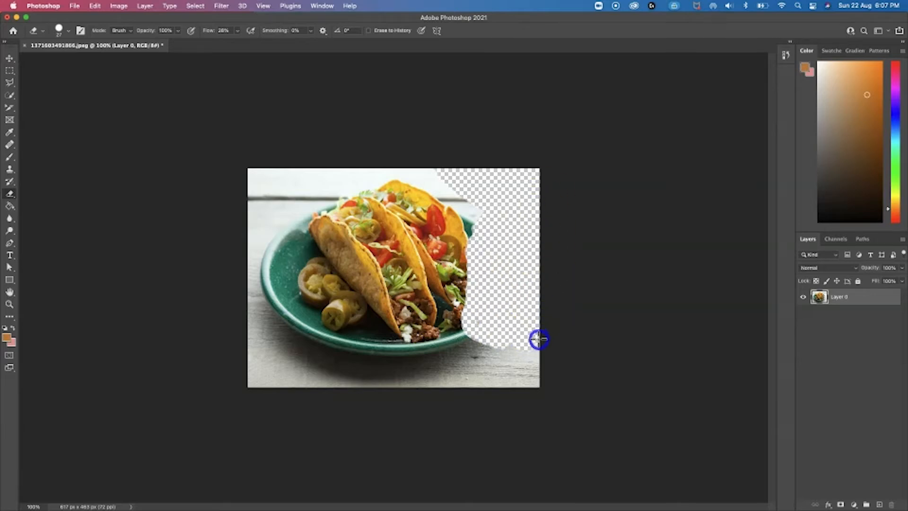
{"action": "mouse_move", "coordinate": [535, 378]}
{"action": "left_mouse_down"}
{"action": "mouse_move", "coordinate": [521, 362]}
{"action": "mouse_move", "coordinate": [526, 337]}
{"action": "mouse_move", "coordinate": [528, 390]}
{"action": "mouse_move", "coordinate": [508, 335]}
{"action": "mouse_move", "coordinate": [483, 422]}
{"action": "mouse_move", "coordinate": [496, 341]}
{"action": "mouse_move", "coordinate": [515, 394]}
{"action": "mouse_move", "coordinate": [475, 344]}
{"action": "mouse_move", "coordinate": [483, 396]}
{"action": "mouse_move", "coordinate": [467, 342]}
{"action": "mouse_move", "coordinate": [459, 382]}
{"action": "mouse_move", "coordinate": [450, 392]}
{"action": "mouse_move", "coordinate": [466, 355]}
{"action": "mouse_move", "coordinate": [437, 379]}
{"action": "left_mouse_up"}
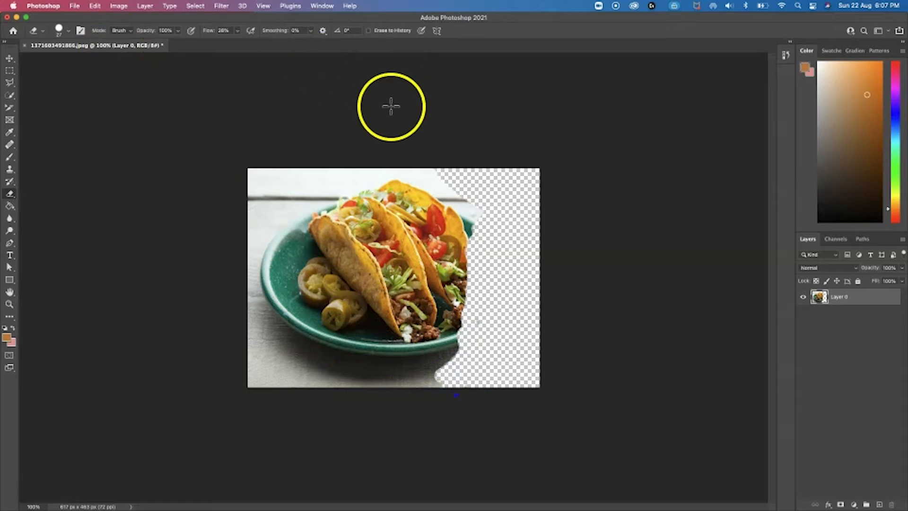
Step: Add an off-white Solid Color fill layer and place it beneath the taco photo layer
{"action": "left_click", "coordinate": [853, 504]}
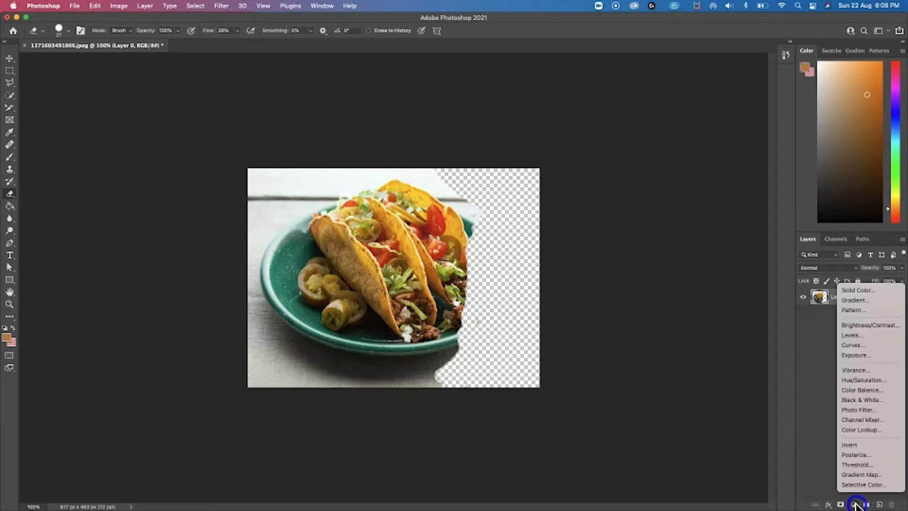
{"action": "left_click", "coordinate": [852, 293]}
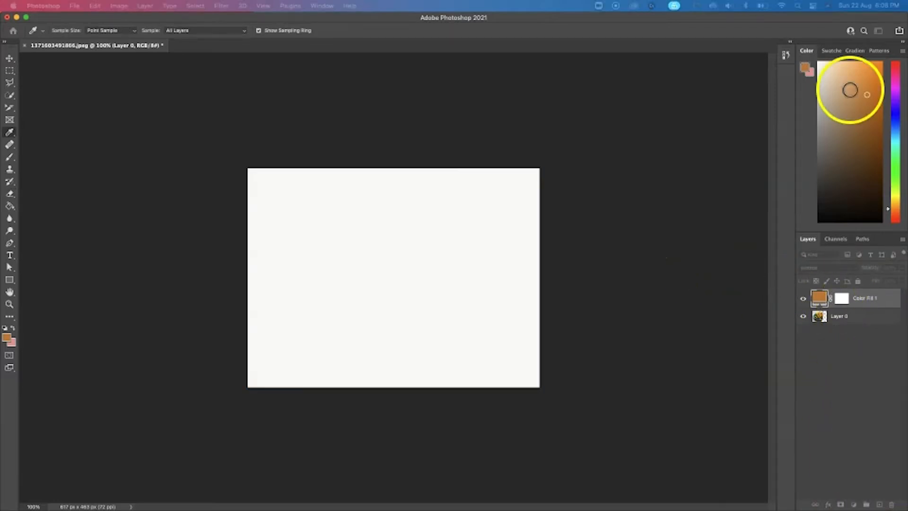
{"action": "left_click", "coordinate": [878, 324]}
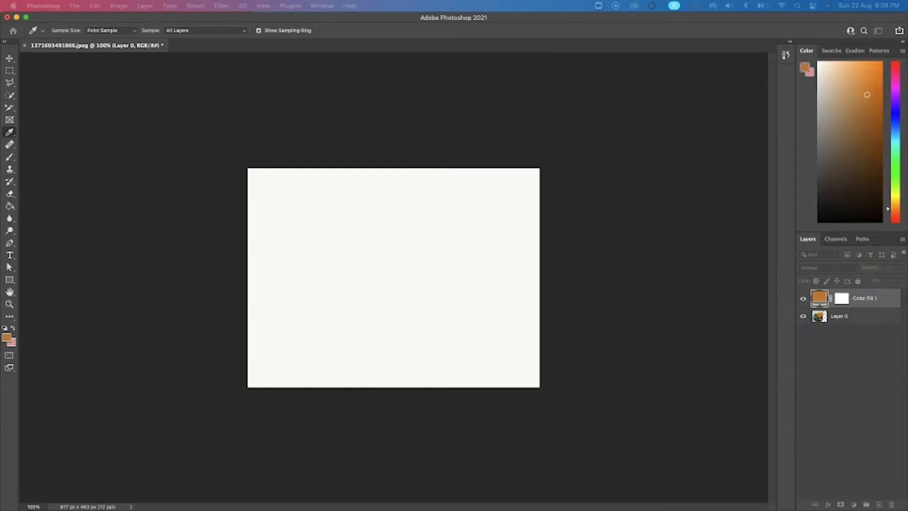
{"action": "key", "text": "e"}
{"action": "left_click_drag", "start_coordinate": [867, 304], "coordinate": [866, 331]}
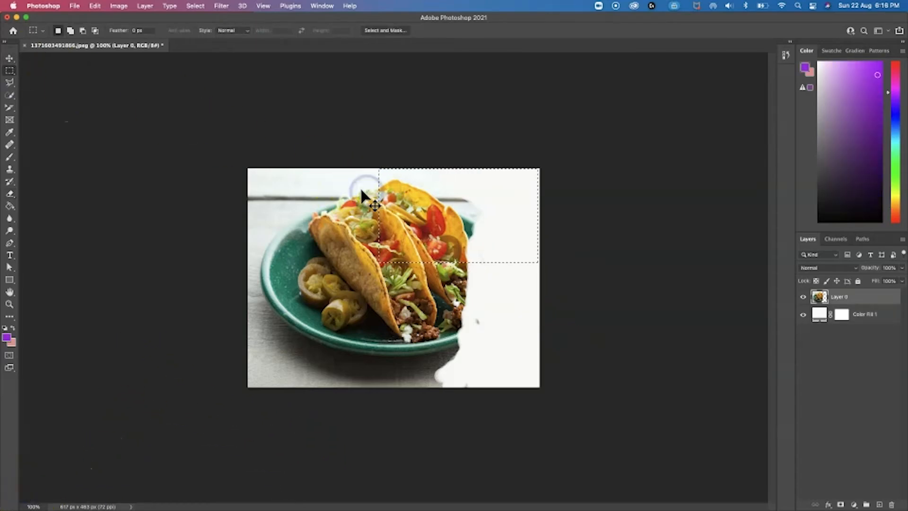
Step: Fill a rectangular selection over the upper-right quarter of the image with blue 3b13e9 on a new layer
{"action": "key", "text": "super+d"}
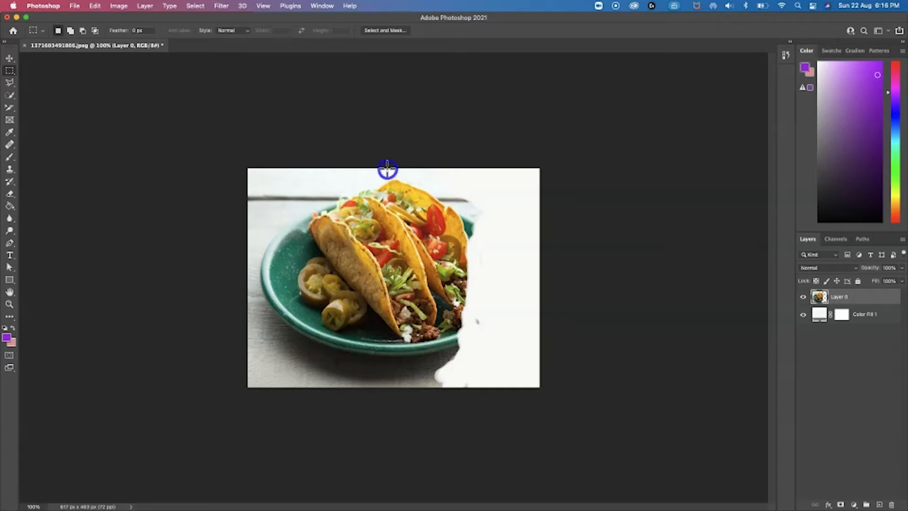
{"action": "left_click_drag", "start_coordinate": [387, 169], "coordinate": [535, 269]}
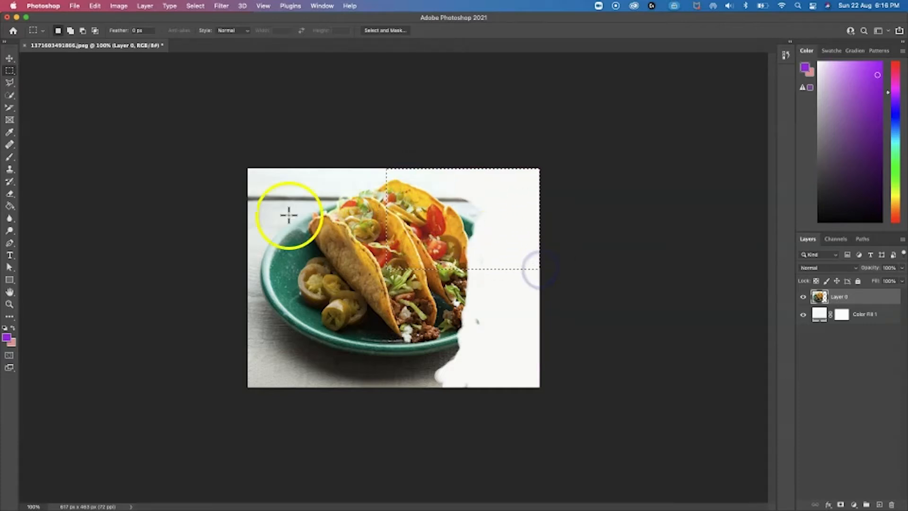
{"action": "left_click", "coordinate": [9, 204]}
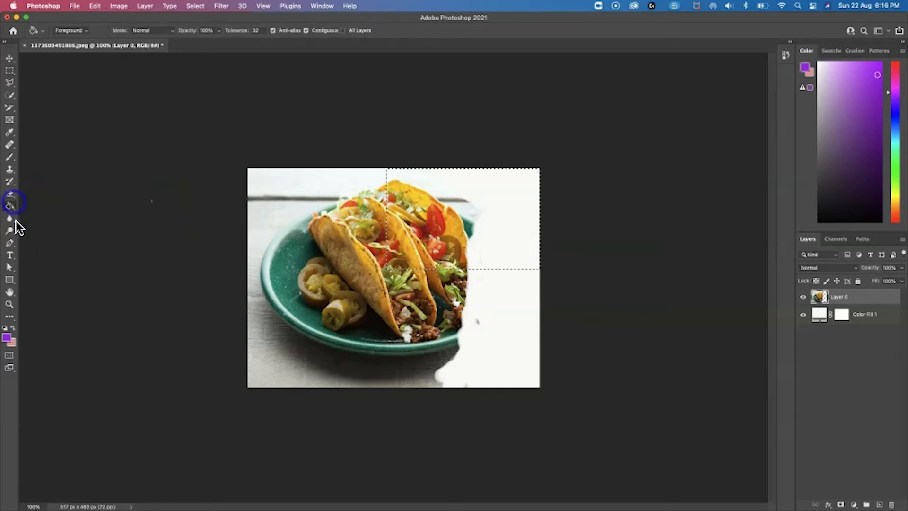
{"action": "left_click", "coordinate": [7, 338]}
{"action": "mouse_move", "coordinate": [653, 105]}
{"action": "left_mouse_down"}
{"action": "mouse_move", "coordinate": [649, 146]}
{"action": "mouse_move", "coordinate": [657, 136]}
{"action": "left_mouse_up"}
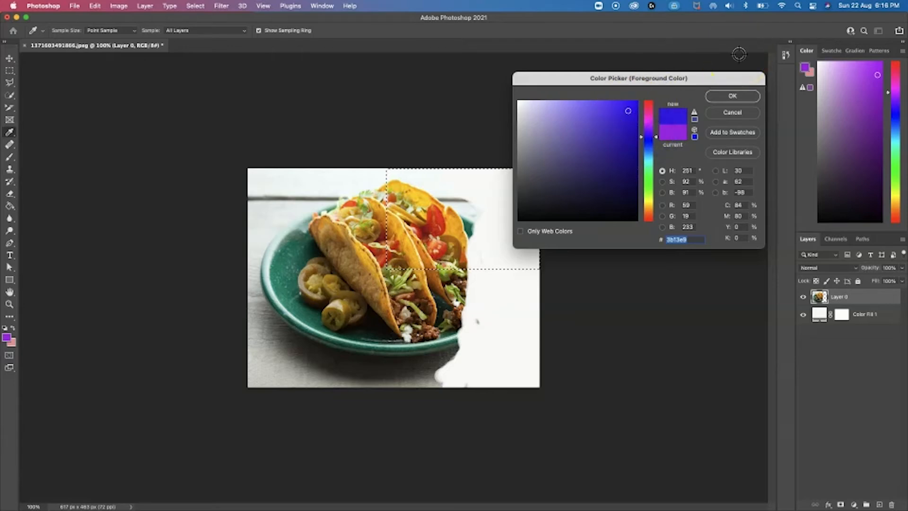
{"action": "left_click", "coordinate": [740, 98]}
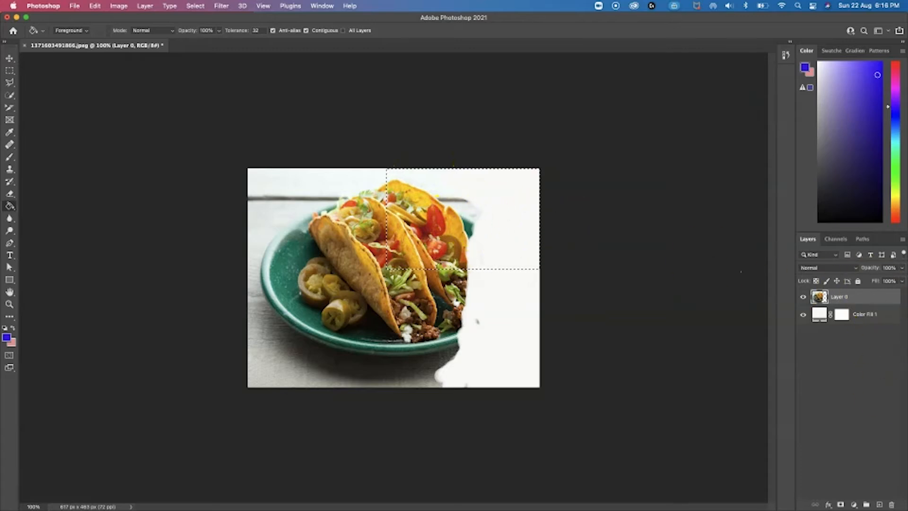
{"action": "left_click", "coordinate": [879, 504]}
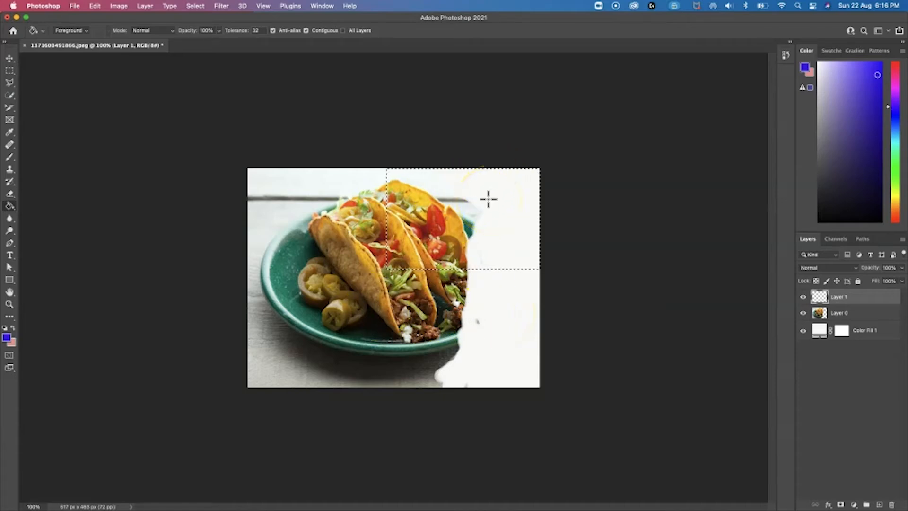
{"action": "left_click", "coordinate": [489, 199]}
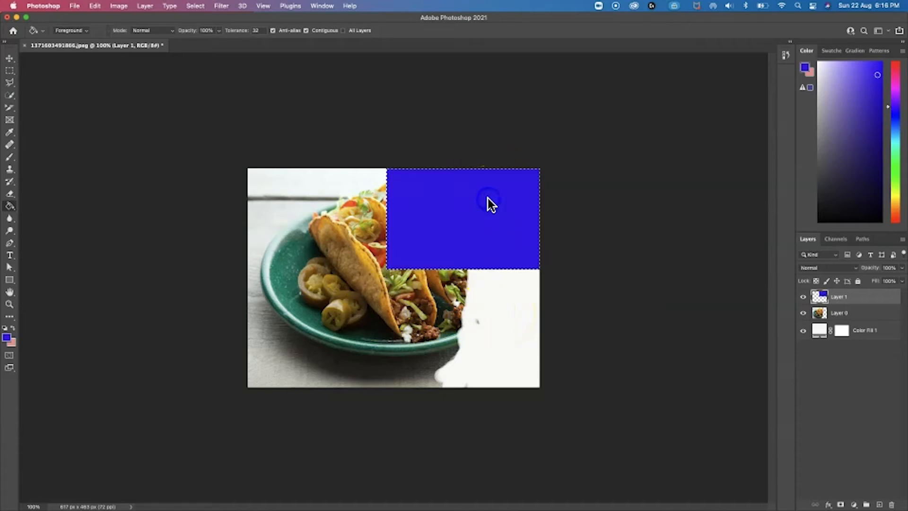
Step: Fill a rectangular selection over the middle of the tacos, overlapping the blue block, with yellow e9b913 on another new layer
{"action": "left_click", "coordinate": [10, 70]}
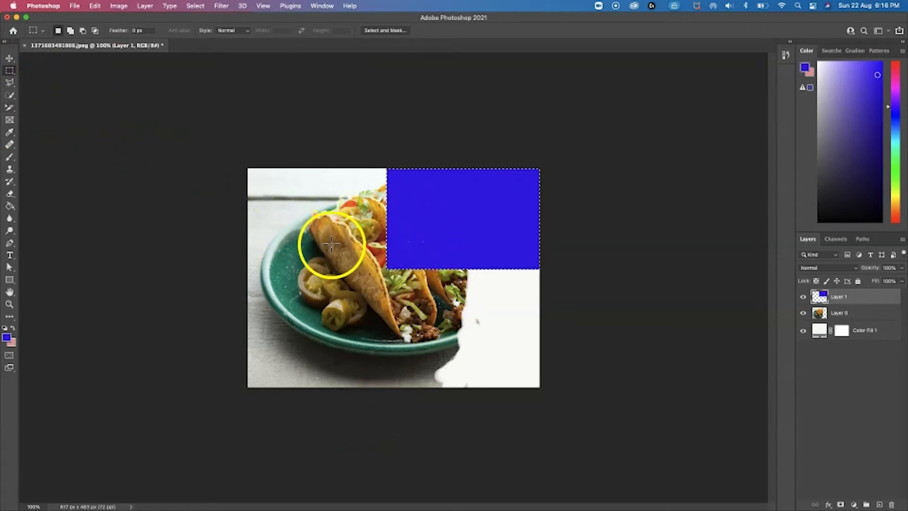
{"action": "left_click_drag", "start_coordinate": [316, 242], "coordinate": [495, 356]}
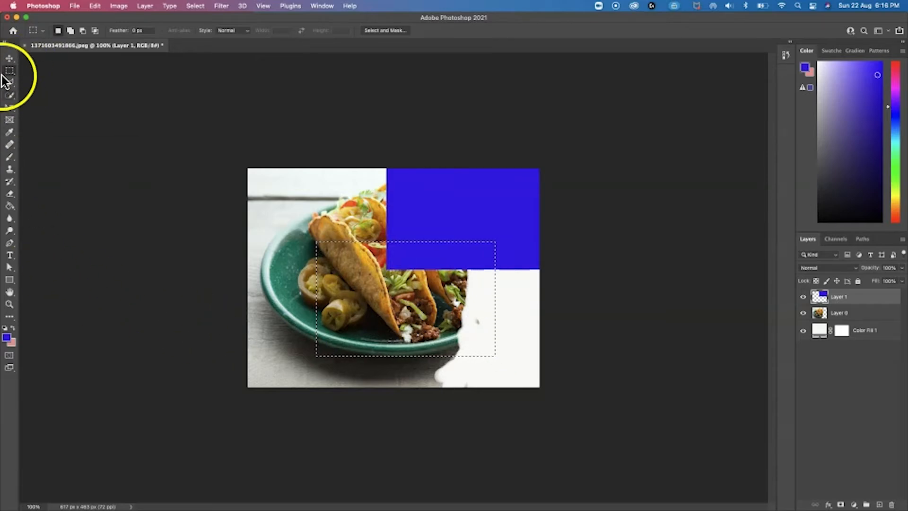
{"action": "left_click", "coordinate": [6, 338]}
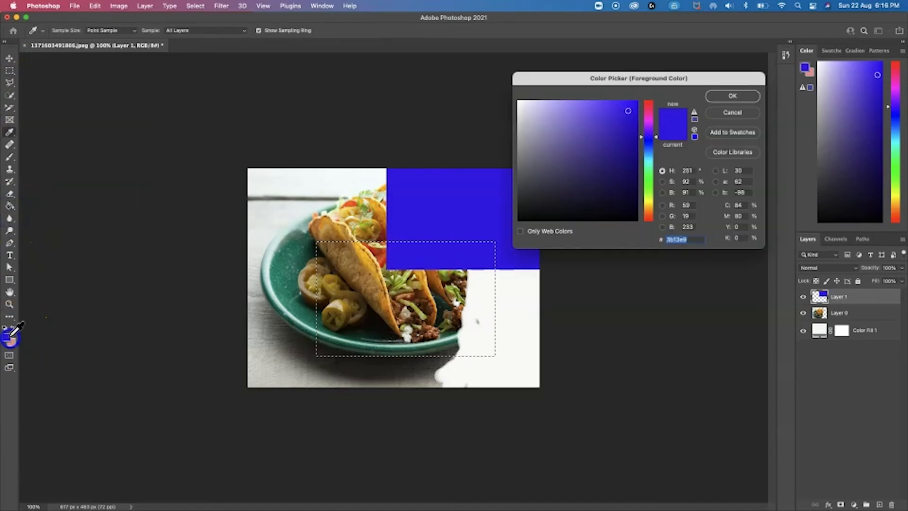
{"action": "left_click", "coordinate": [648, 196]}
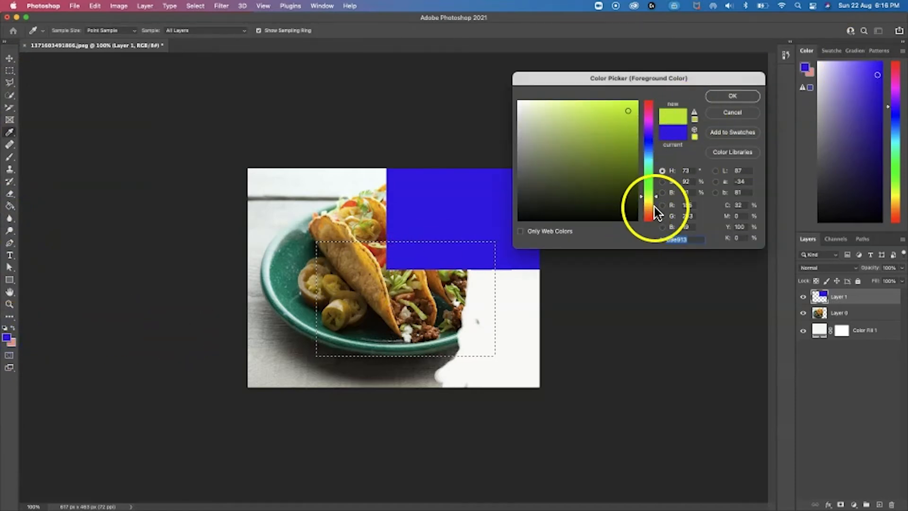
{"action": "left_click", "coordinate": [650, 212]}
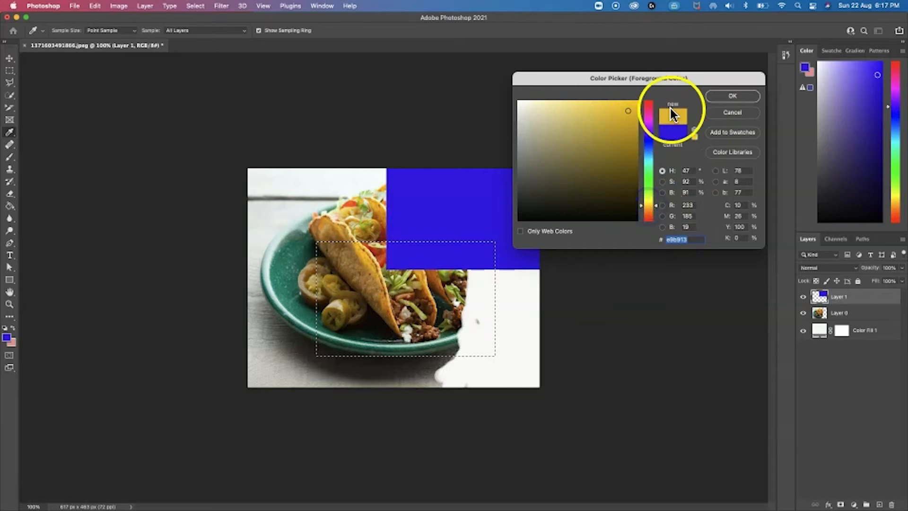
{"action": "left_click", "coordinate": [744, 96]}
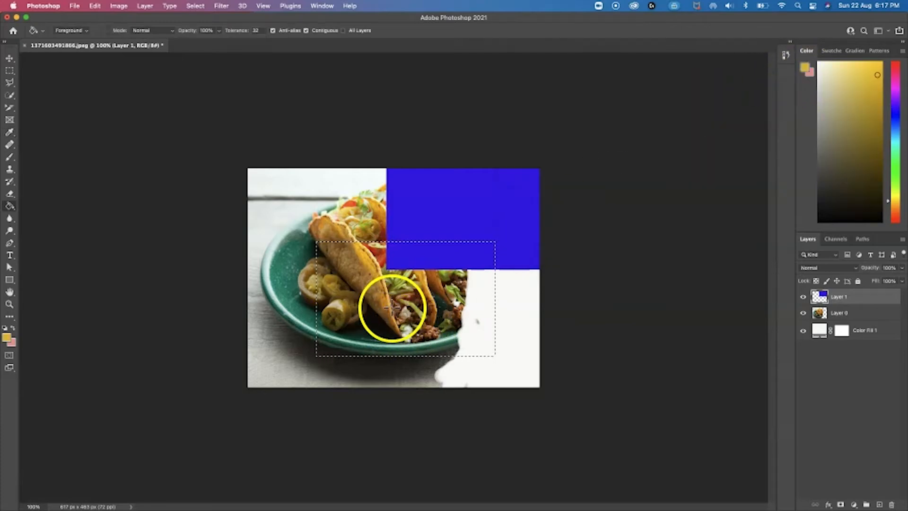
{"action": "left_click", "coordinate": [879, 505]}
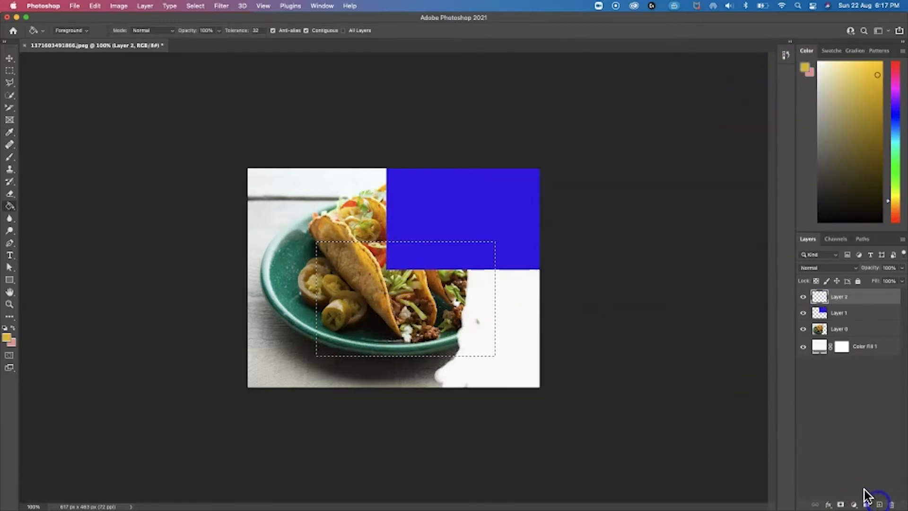
{"action": "left_click", "coordinate": [423, 330]}
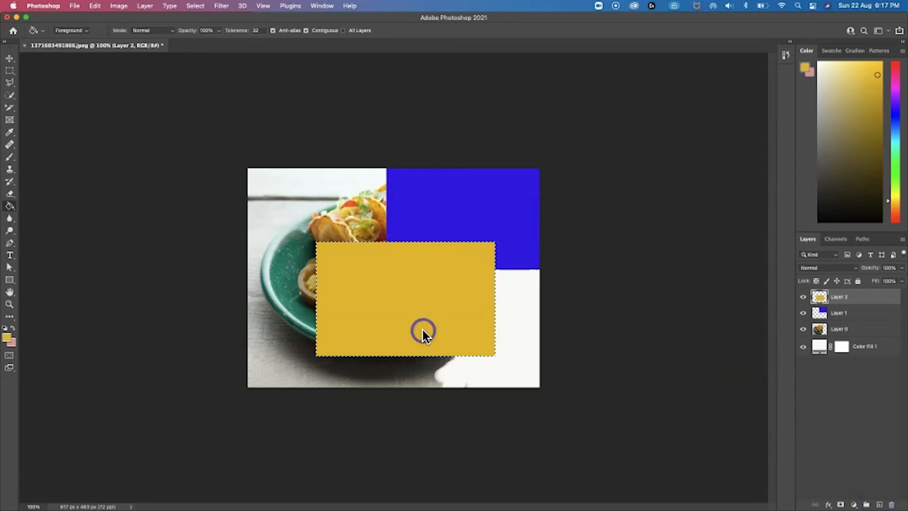
Step: Undo the yellow fill, blue fill and earlier edits step by step, back to the unerased taco photo
{"action": "left_click", "coordinate": [10, 57]}
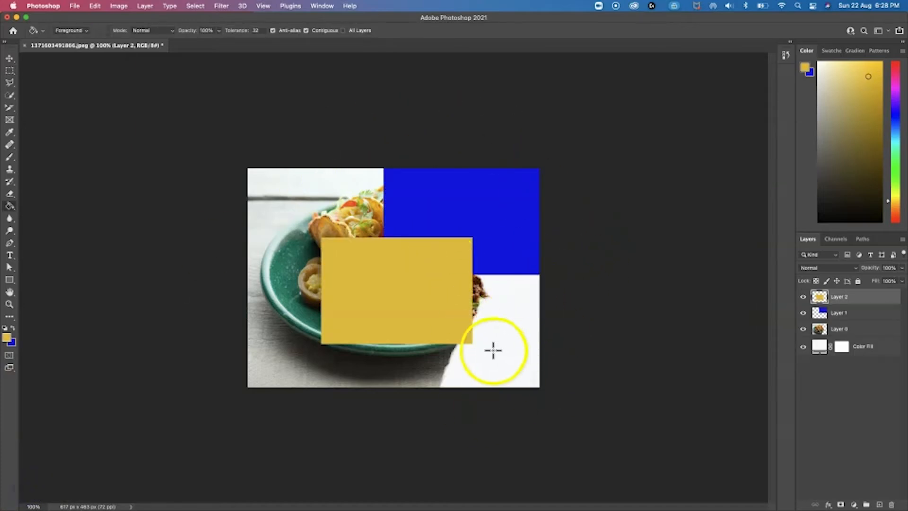
{"action": "left_click", "coordinate": [10, 193]}
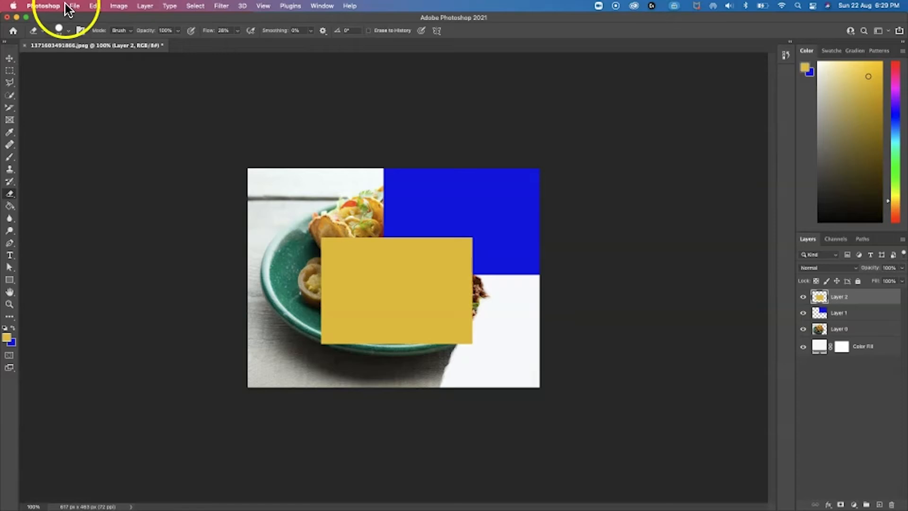
{"action": "key", "text": "Delete"}
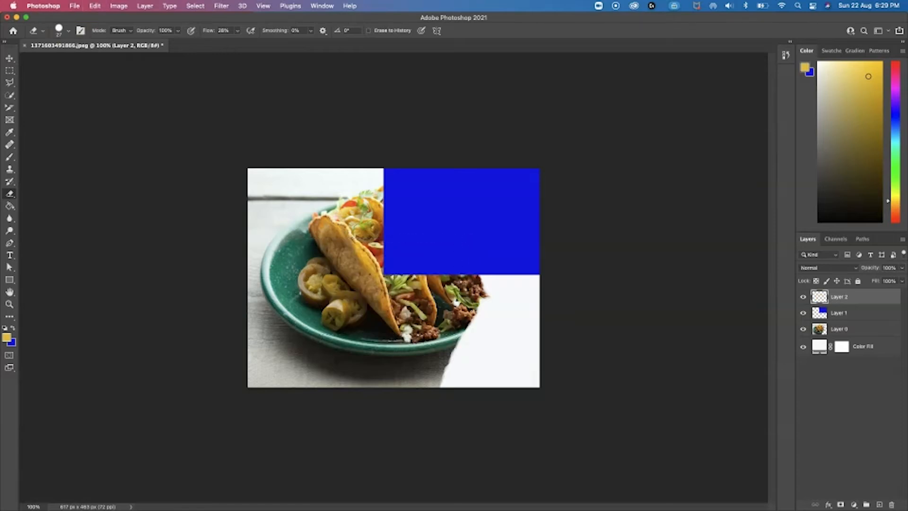
{"action": "key", "text": "Delete"}
{"action": "key", "text": "super+z"}
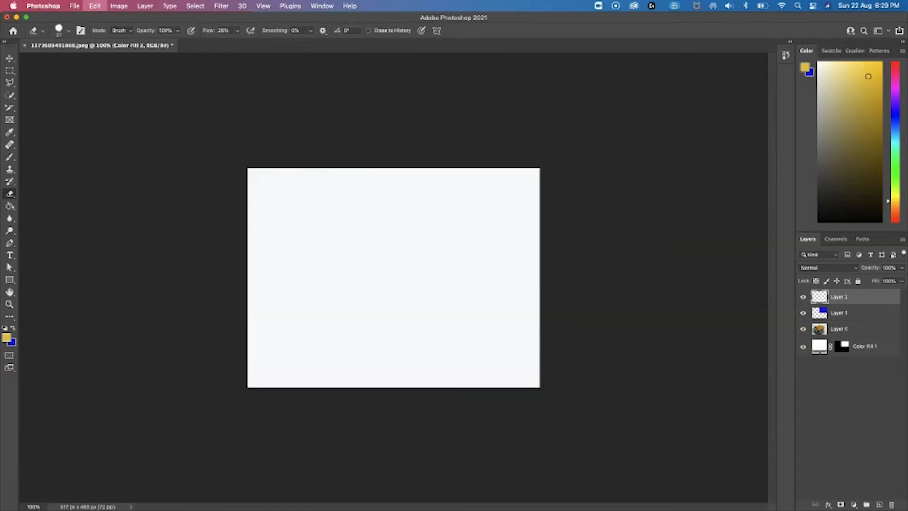
{"action": "key", "text": "super+z"}
{"action": "key", "text": "super+z"}
{"action": "key", "text": "Delete"}
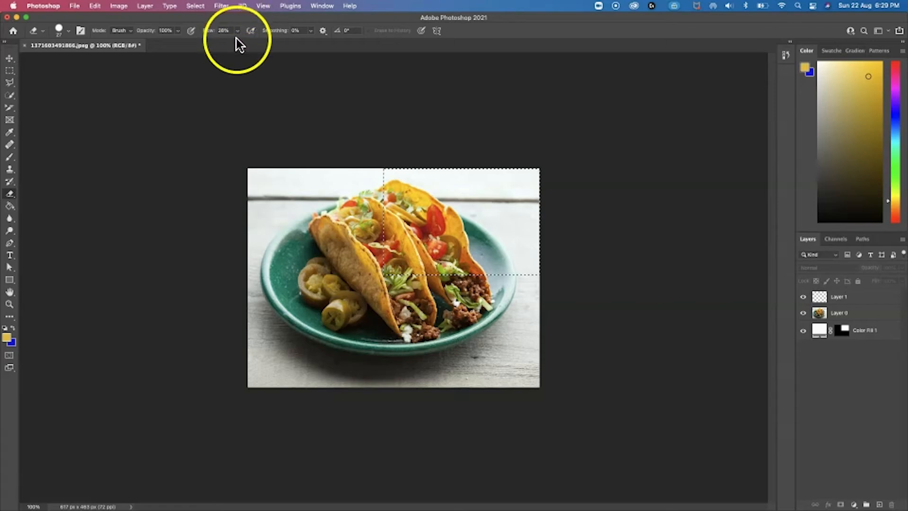
Step: Deselect the rectangular area and add a layer mask to the taco photo layer, Layer 0
{"action": "key", "text": "super+d"}
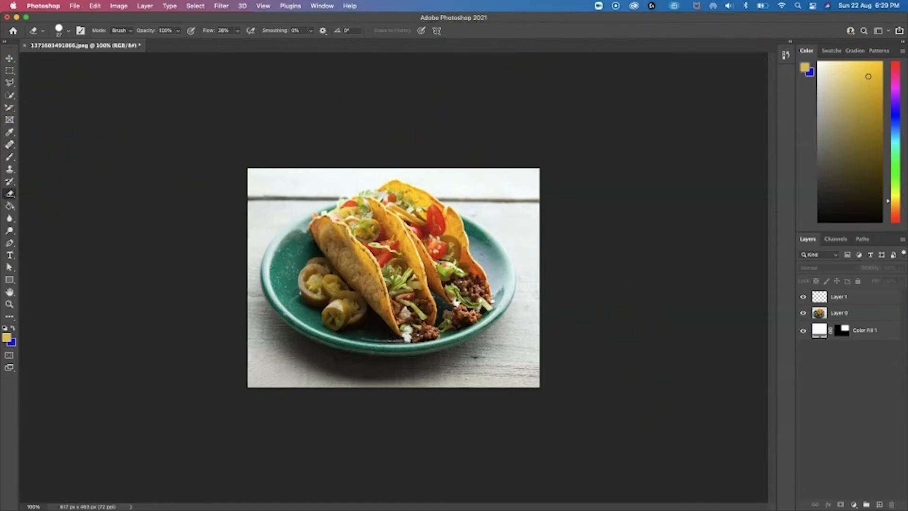
{"action": "left_click", "coordinate": [841, 312]}
{"action": "left_click", "coordinate": [841, 505]}
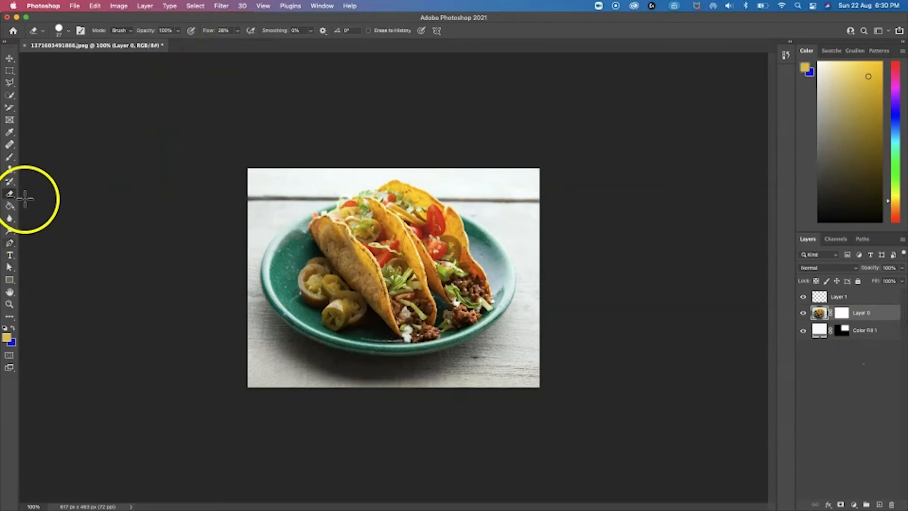
Step: Brush black on Layer 0's mask down the photo's right edge to hide a strip, widening it at the lower corner
{"action": "left_click", "coordinate": [10, 157]}
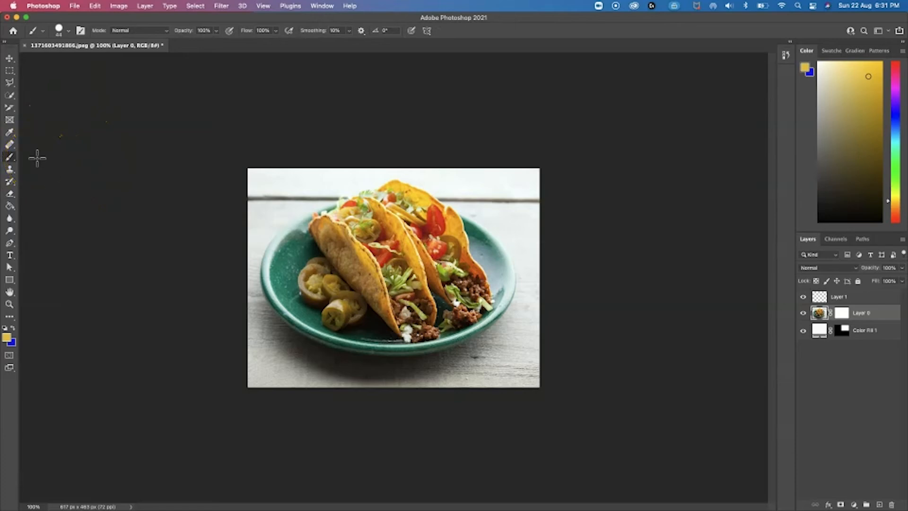
{"action": "left_click", "coordinate": [841, 314]}
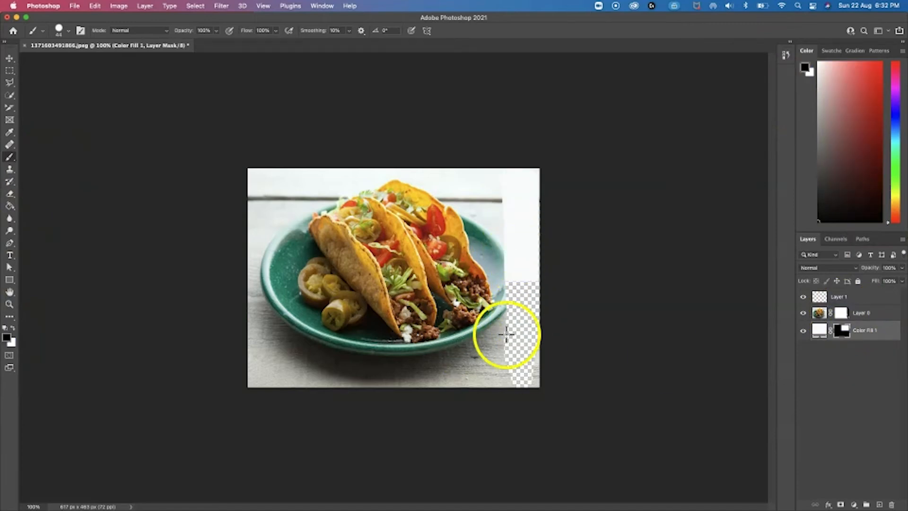
{"action": "left_click", "coordinate": [513, 325]}
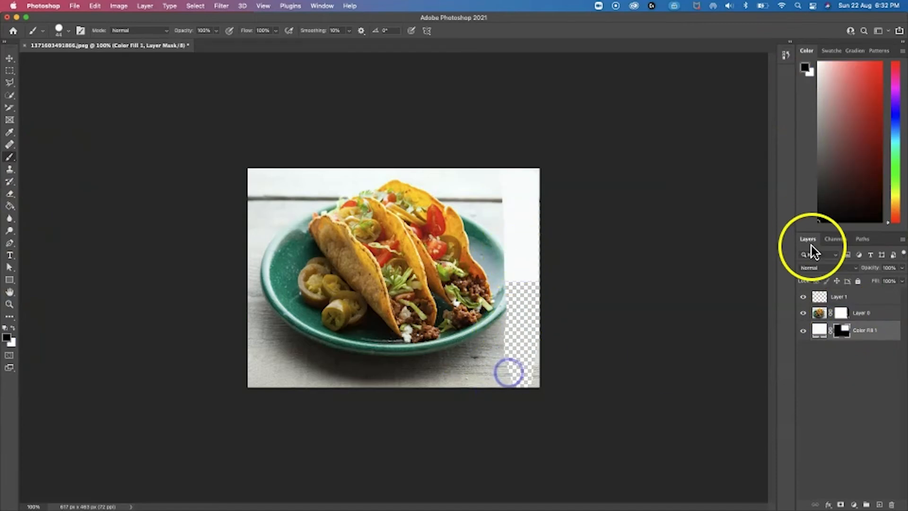
{"action": "left_click", "coordinate": [841, 312]}
{"action": "mouse_move", "coordinate": [518, 341]}
{"action": "left_mouse_down"}
{"action": "mouse_move", "coordinate": [494, 381]}
{"action": "mouse_move", "coordinate": [507, 394]}
{"action": "mouse_move", "coordinate": [535, 358]}
{"action": "left_mouse_up"}
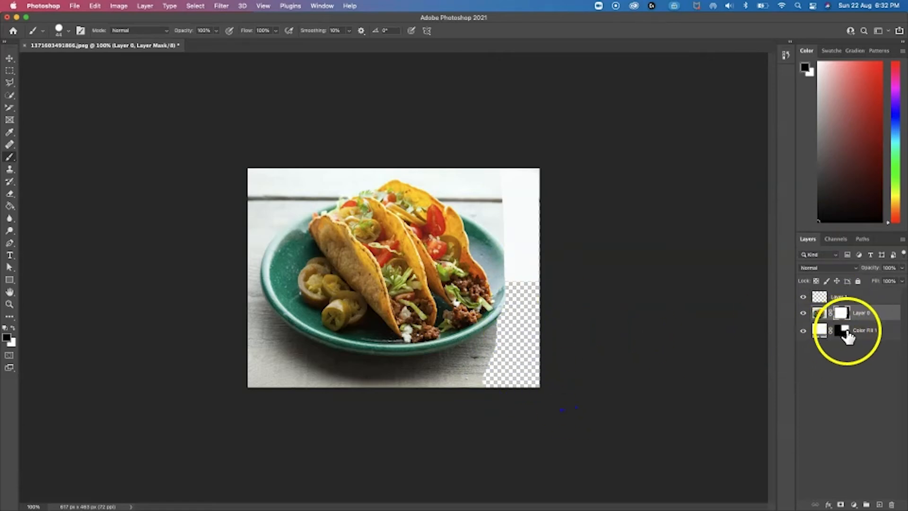
Step: Add an off-white f9f9f8 Solid Color fill layer beneath Layer 0 and delete the old Color Fill 1 layer
{"action": "left_click", "coordinate": [853, 504]}
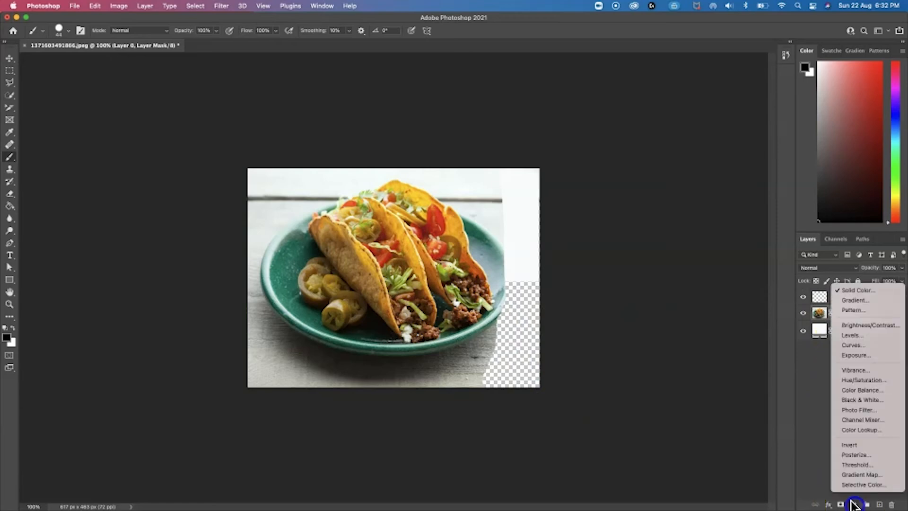
{"action": "left_click", "coordinate": [869, 290]}
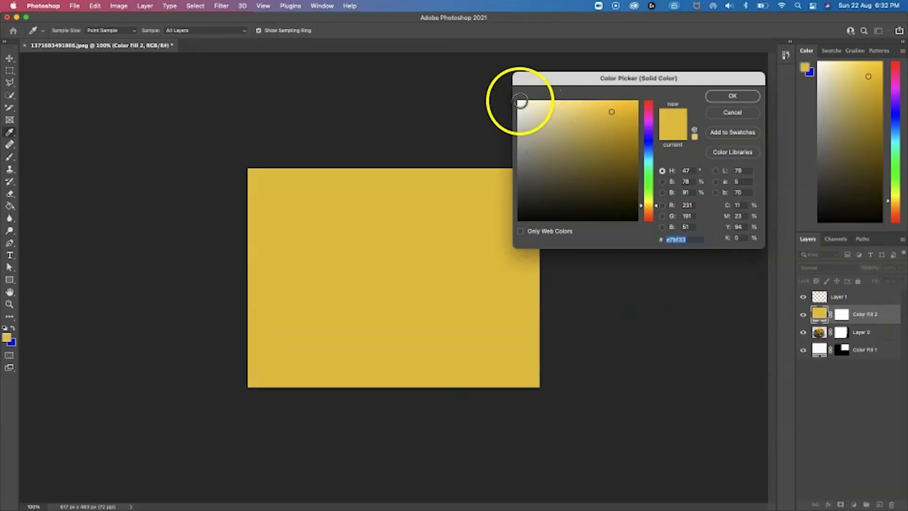
{"action": "left_click", "coordinate": [521, 104]}
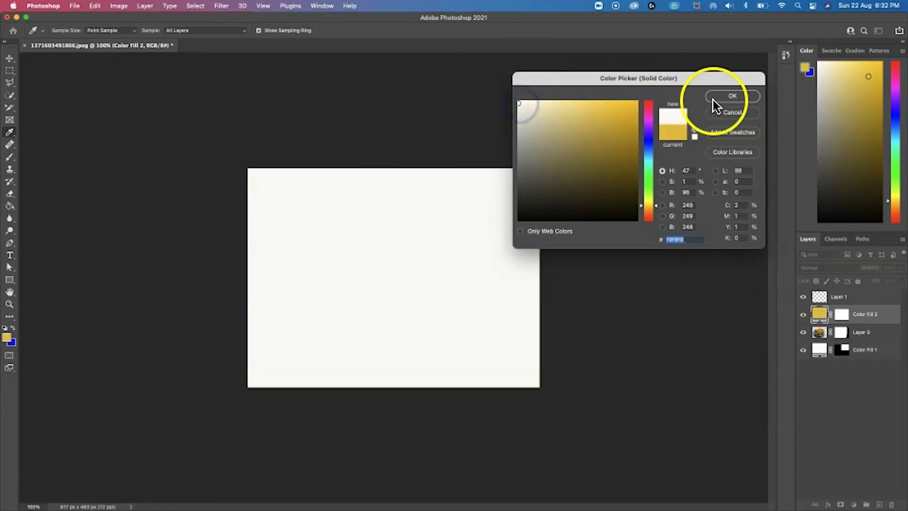
{"action": "left_click", "coordinate": [731, 96]}
{"action": "left_click_drag", "start_coordinate": [884, 315], "coordinate": [892, 504]}
{"action": "right_click", "coordinate": [870, 331]}
{"action": "left_click", "coordinate": [884, 332]}
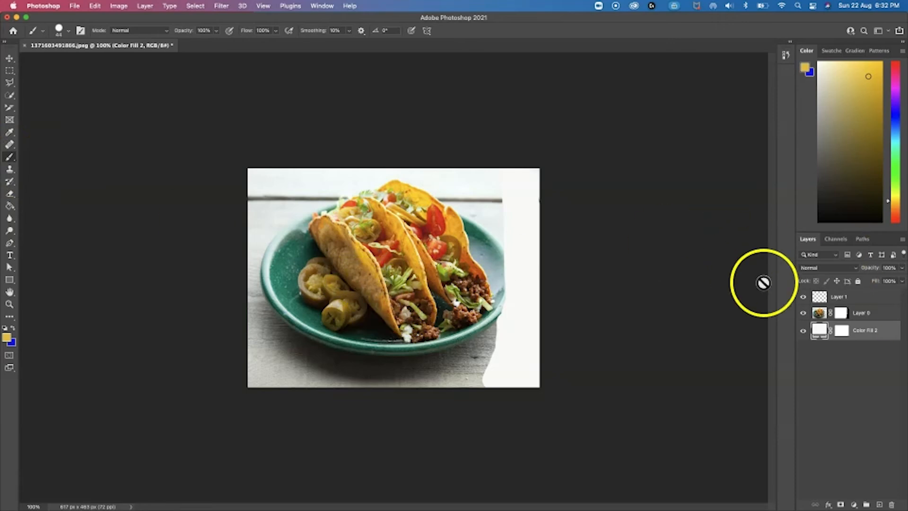
Step: Brush more black on Layer 0's mask to hide the right rim of the plate and the lower-right table area
{"action": "left_click", "coordinate": [841, 314]}
{"action": "mouse_move", "coordinate": [508, 315]}
{"action": "left_mouse_down"}
{"action": "mouse_move", "coordinate": [476, 351]}
{"action": "mouse_move", "coordinate": [473, 371]}
{"action": "mouse_move", "coordinate": [509, 339]}
{"action": "mouse_move", "coordinate": [482, 391]}
{"action": "mouse_move", "coordinate": [503, 278]}
{"action": "left_mouse_up"}
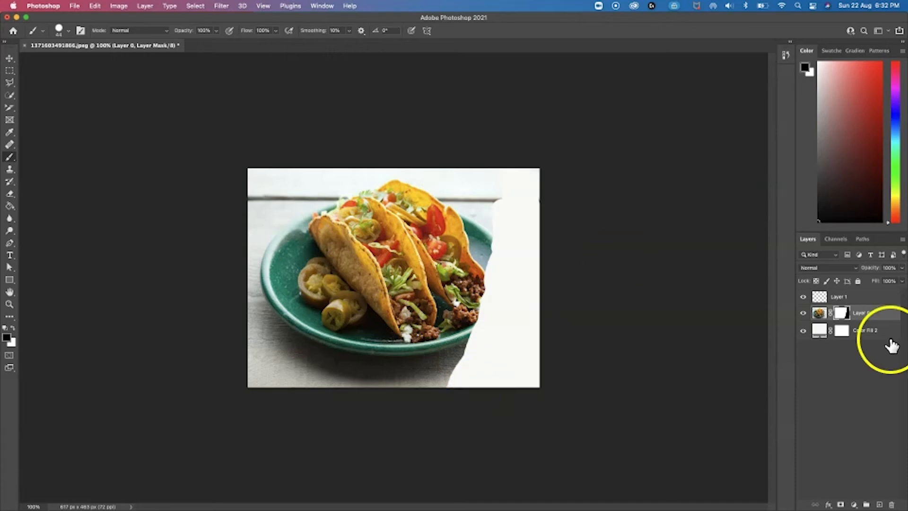
Step: Fill a rectangular selection over the upper-right part of the image with yellow e7bf33 on Layer 1
{"action": "left_click", "coordinate": [11, 70]}
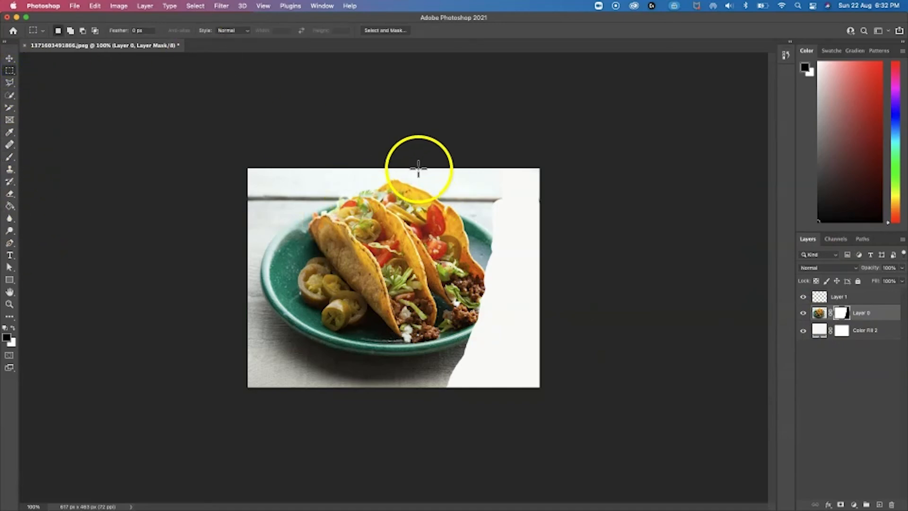
{"action": "left_click_drag", "start_coordinate": [400, 168], "coordinate": [538, 262]}
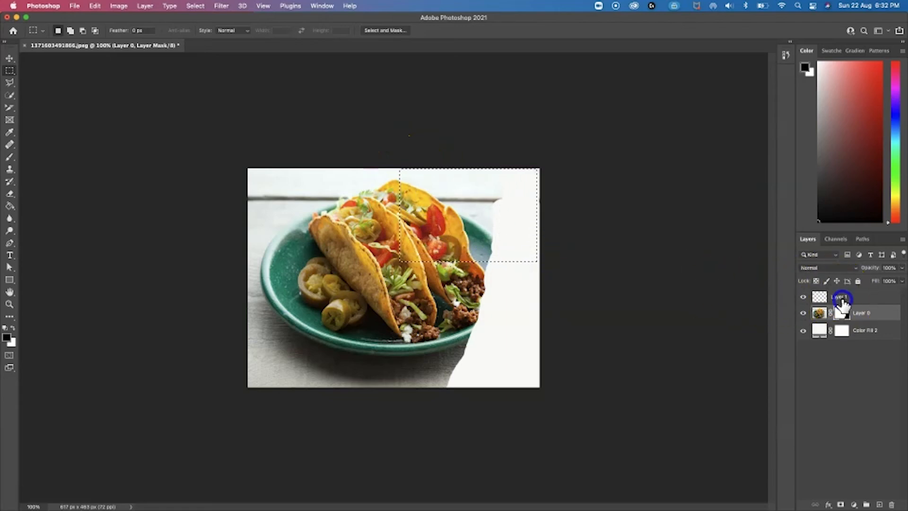
{"action": "left_click", "coordinate": [842, 298]}
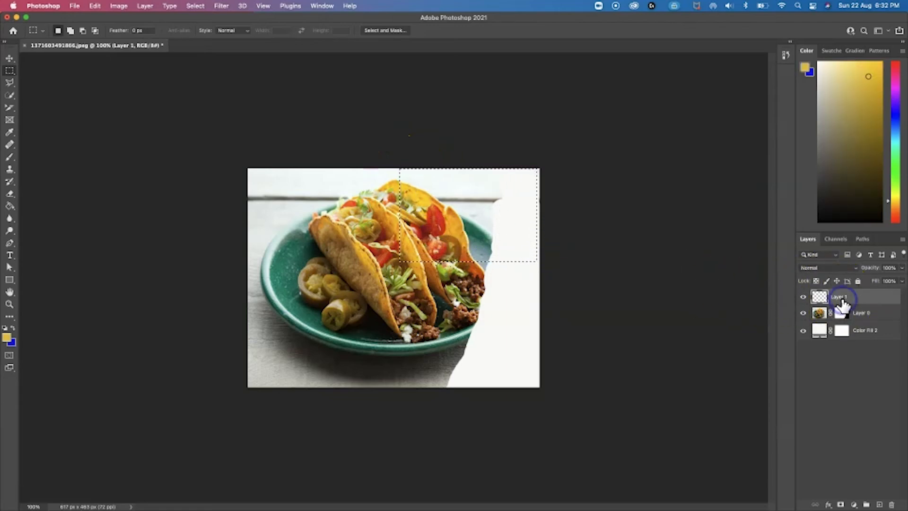
{"action": "left_click", "coordinate": [8, 337]}
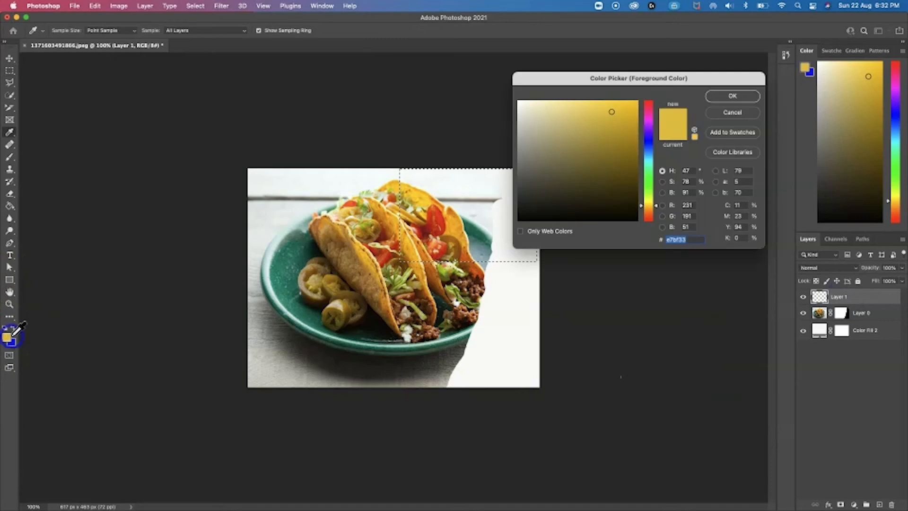
{"action": "left_click", "coordinate": [731, 97]}
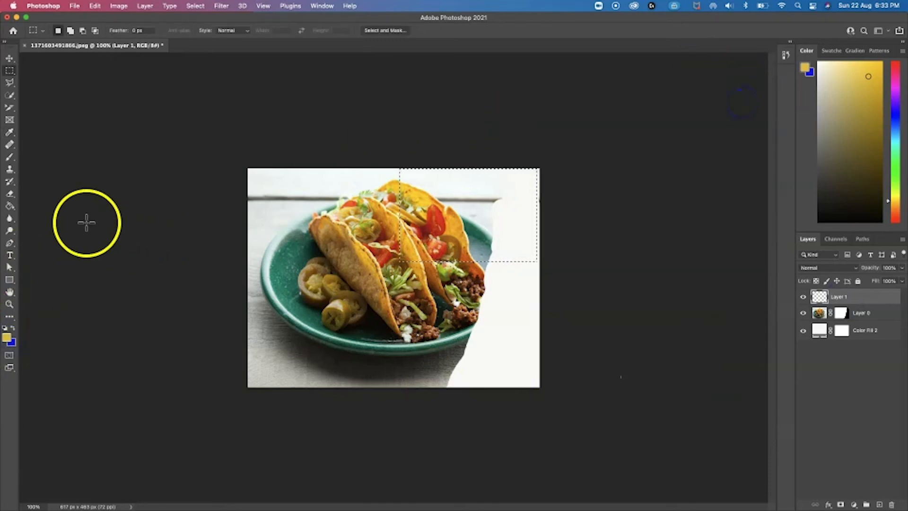
{"action": "left_click", "coordinate": [9, 206]}
{"action": "left_click", "coordinate": [458, 194]}
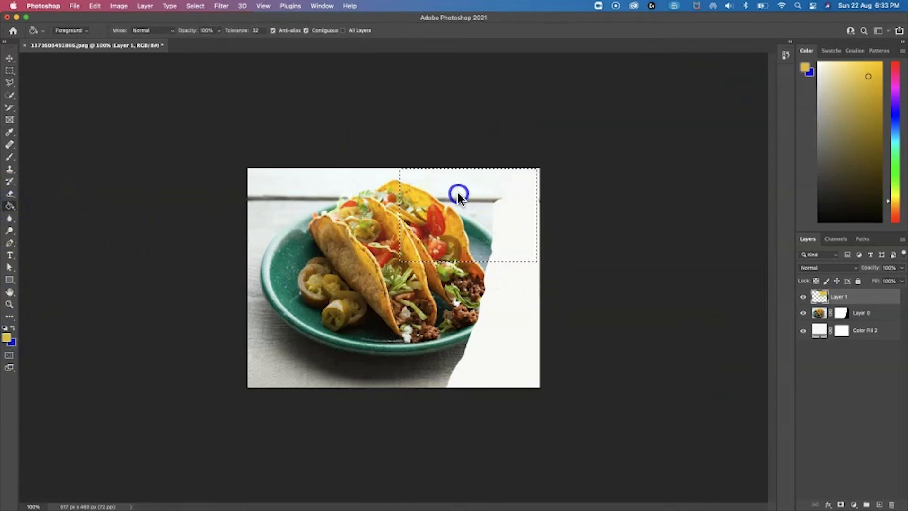
Step: Fill a rectangular selection over the middle of the tacos, overlapping the yellow block, with the blue background colour on a new layer
{"action": "left_click", "coordinate": [9, 70]}
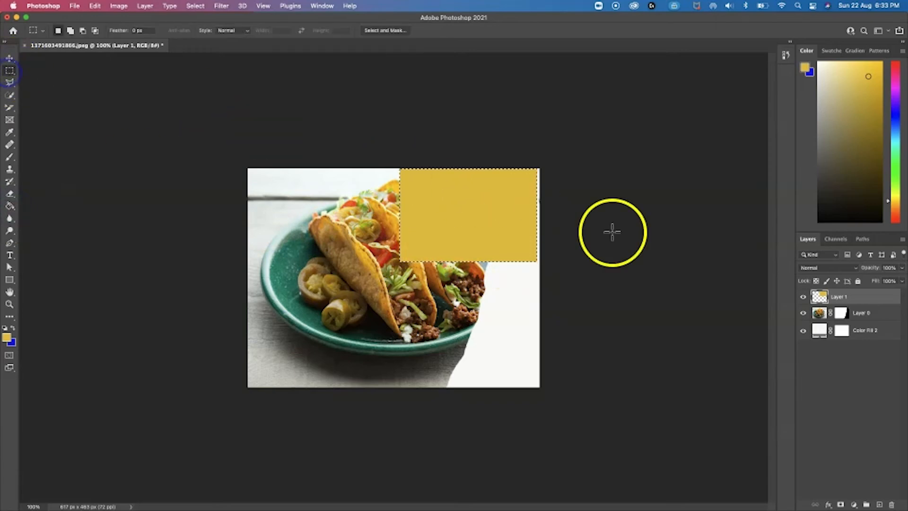
{"action": "left_click", "coordinate": [879, 505]}
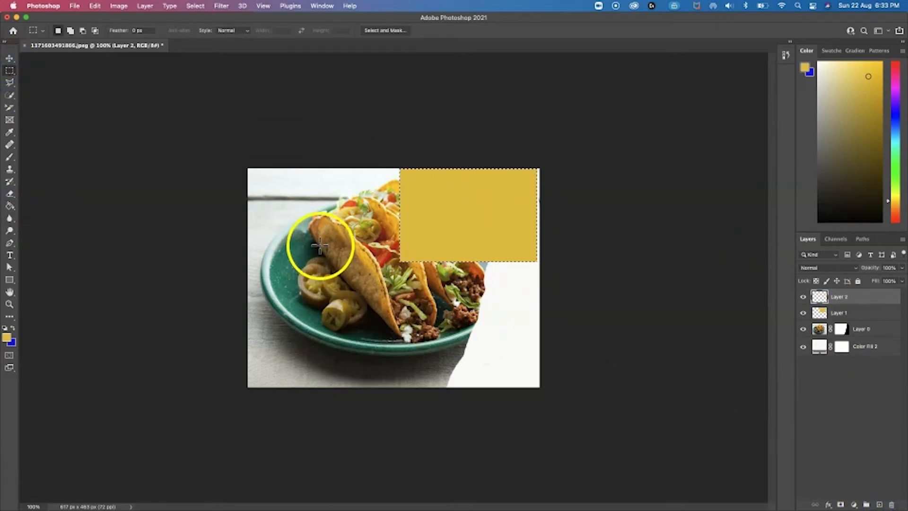
{"action": "mouse_move", "coordinate": [319, 234]}
{"action": "left_mouse_down"}
{"action": "mouse_move", "coordinate": [440, 265]}
{"action": "mouse_move", "coordinate": [476, 335]}
{"action": "left_mouse_up"}
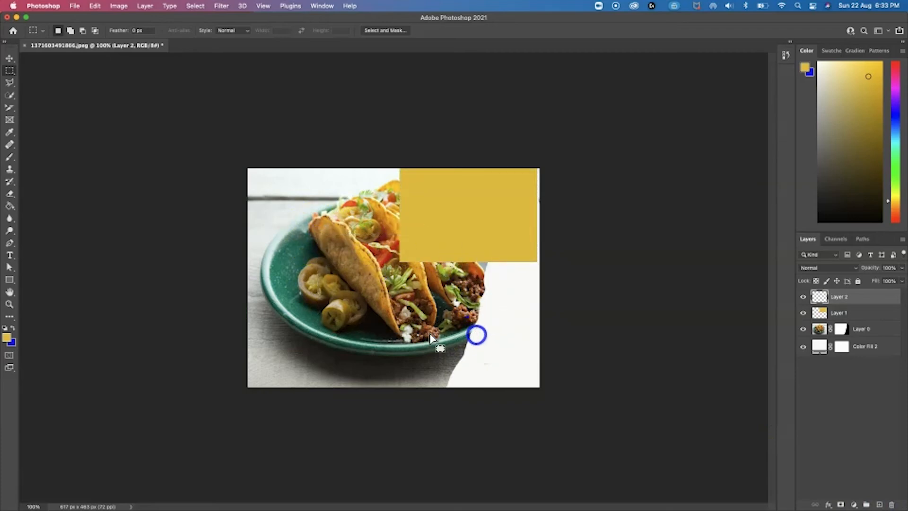
{"action": "left_click", "coordinate": [12, 328]}
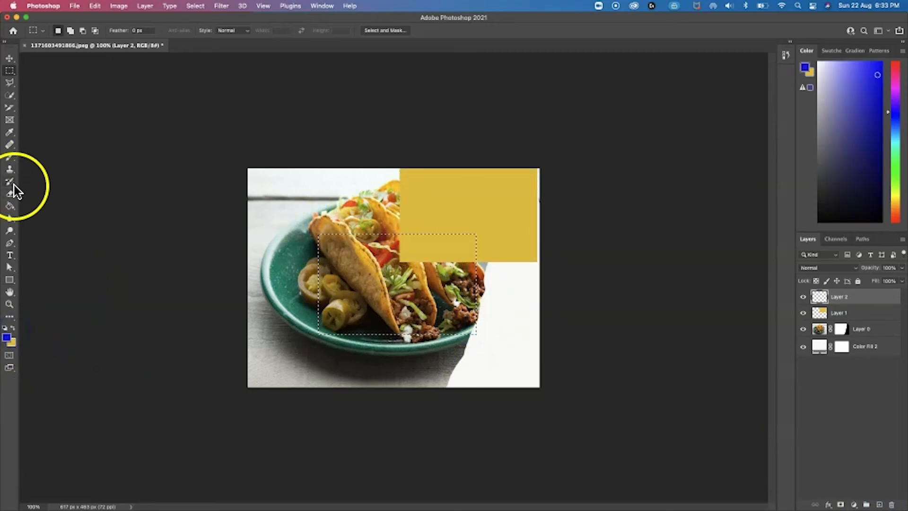
{"action": "left_click", "coordinate": [10, 206]}
{"action": "left_click", "coordinate": [366, 272]}
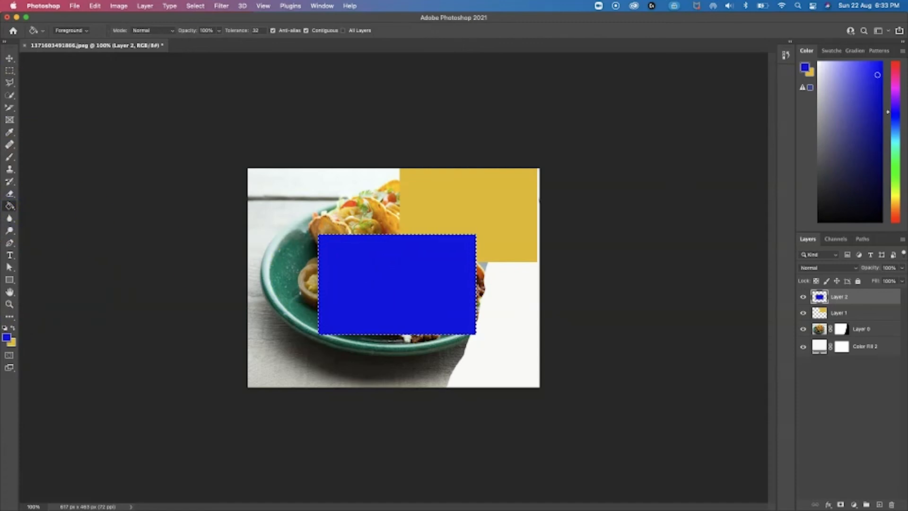
Step: Brush white on Layer 0's mask to restore the hidden plate rim and table area on the right side of the photo
{"action": "left_click", "coordinate": [11, 59]}
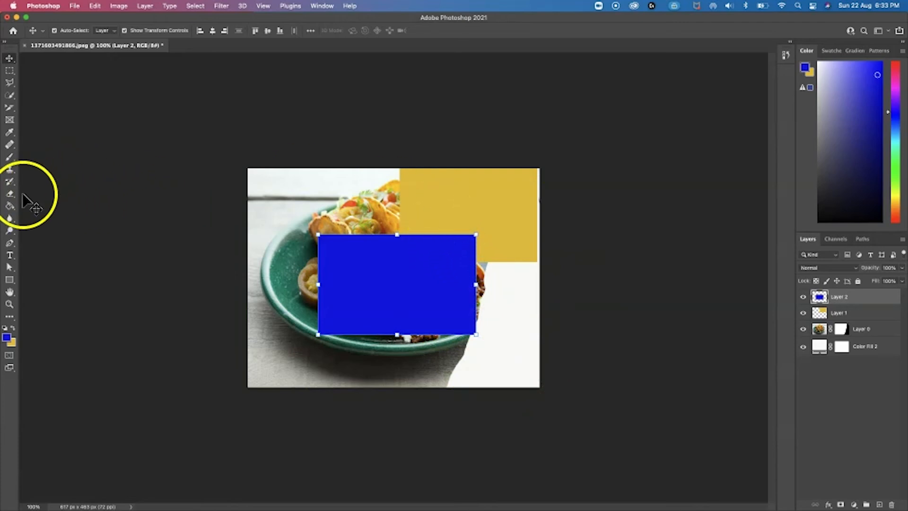
{"action": "left_click", "coordinate": [10, 157]}
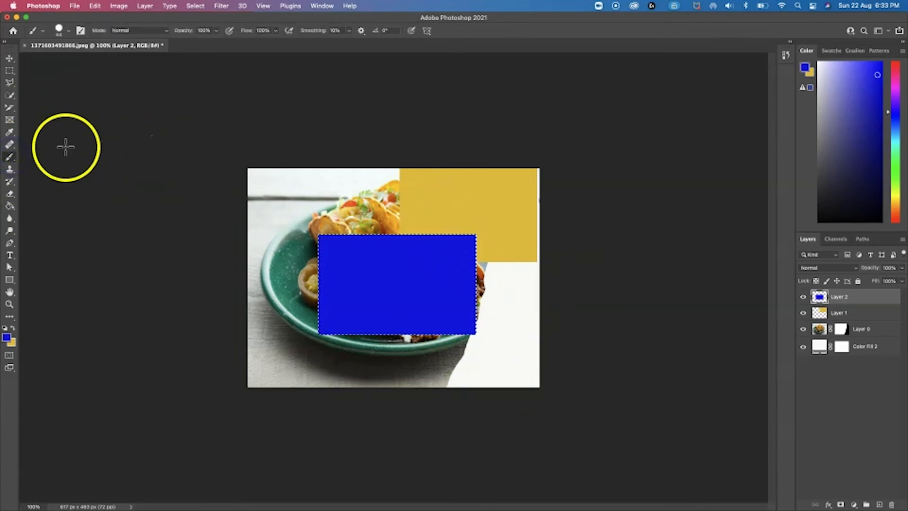
{"action": "left_click", "coordinate": [841, 331]}
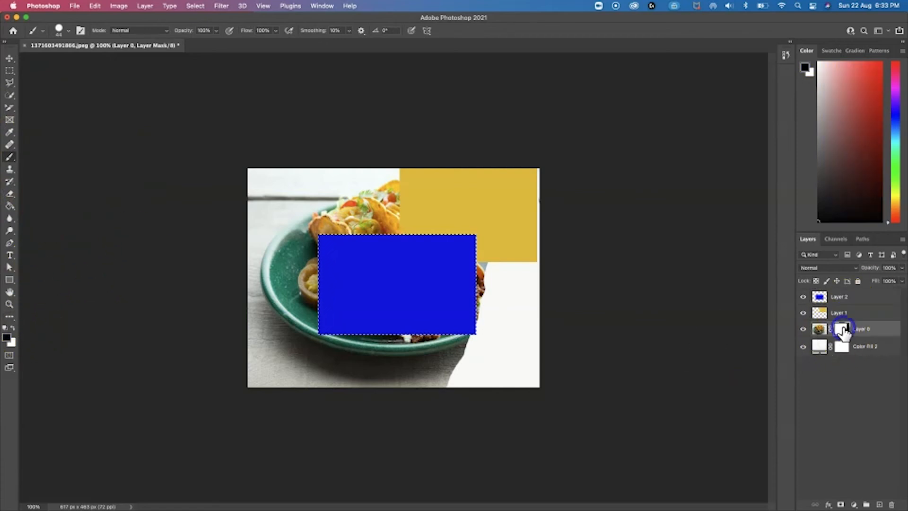
{"action": "left_click", "coordinate": [12, 327]}
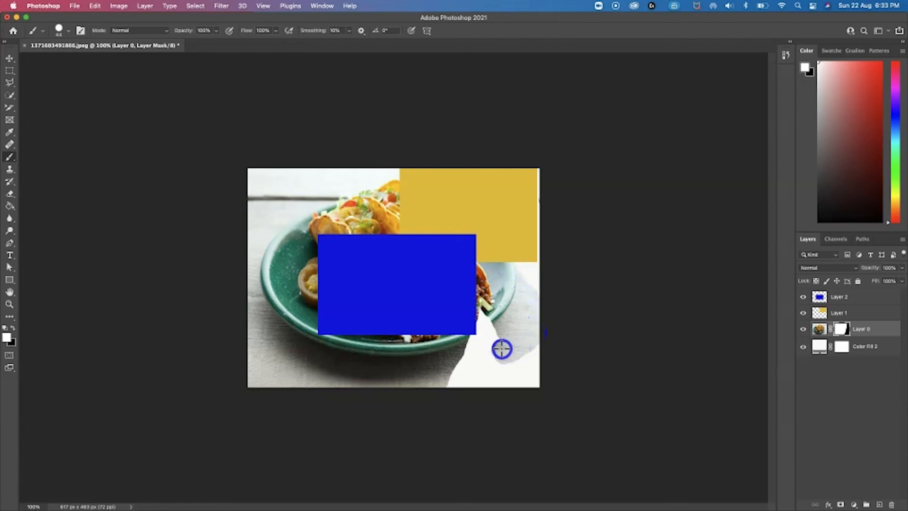
{"action": "mouse_move", "coordinate": [509, 336]}
{"action": "left_mouse_down"}
{"action": "mouse_move", "coordinate": [519, 359]}
{"action": "mouse_move", "coordinate": [500, 362]}
{"action": "mouse_move", "coordinate": [501, 349]}
{"action": "mouse_move", "coordinate": [494, 369]}
{"action": "mouse_move", "coordinate": [500, 361]}
{"action": "mouse_move", "coordinate": [522, 381]}
{"action": "mouse_move", "coordinate": [528, 354]}
{"action": "mouse_move", "coordinate": [536, 385]}
{"action": "mouse_move", "coordinate": [532, 314]}
{"action": "mouse_move", "coordinate": [541, 321]}
{"action": "mouse_move", "coordinate": [477, 332]}
{"action": "left_mouse_up"}
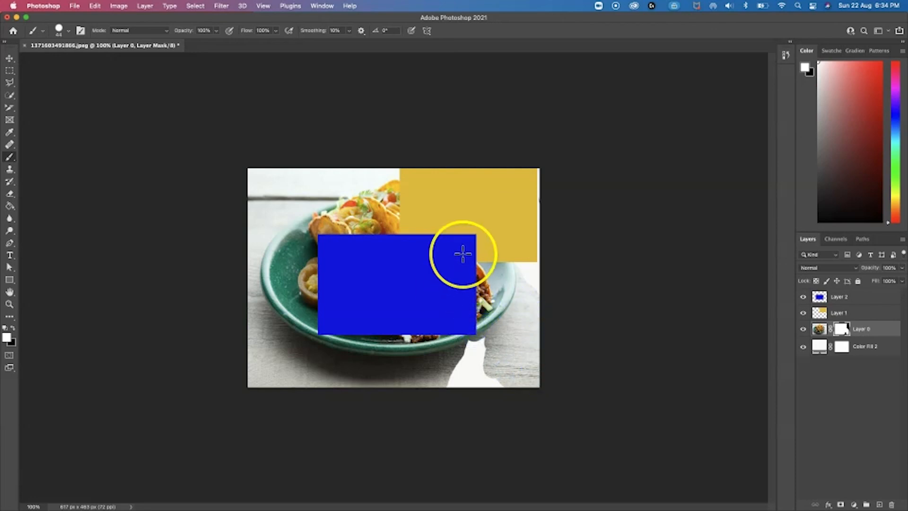